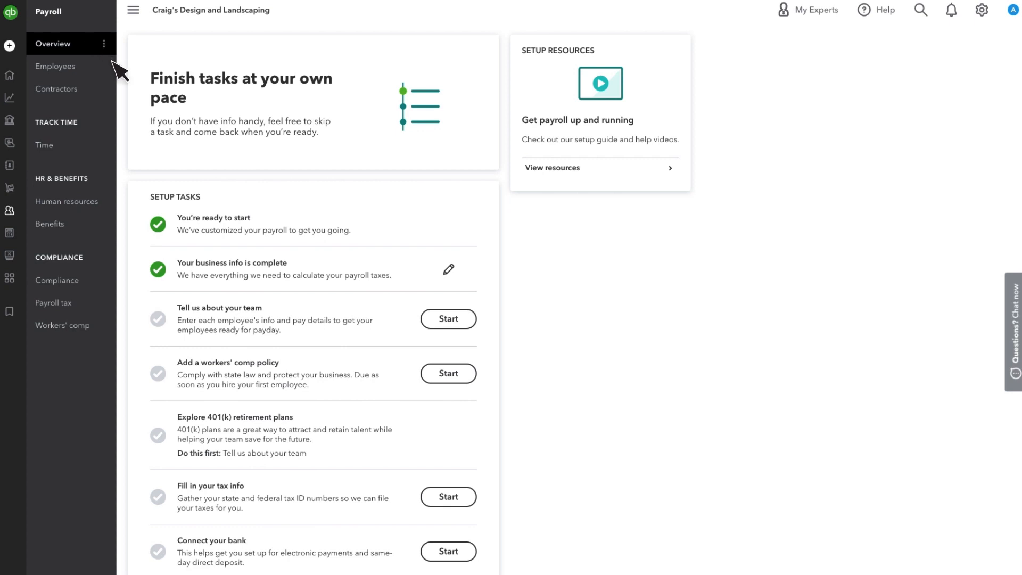
Start team setup as someone who has never run payroll and begin adding an employee
left_click(473, 326)
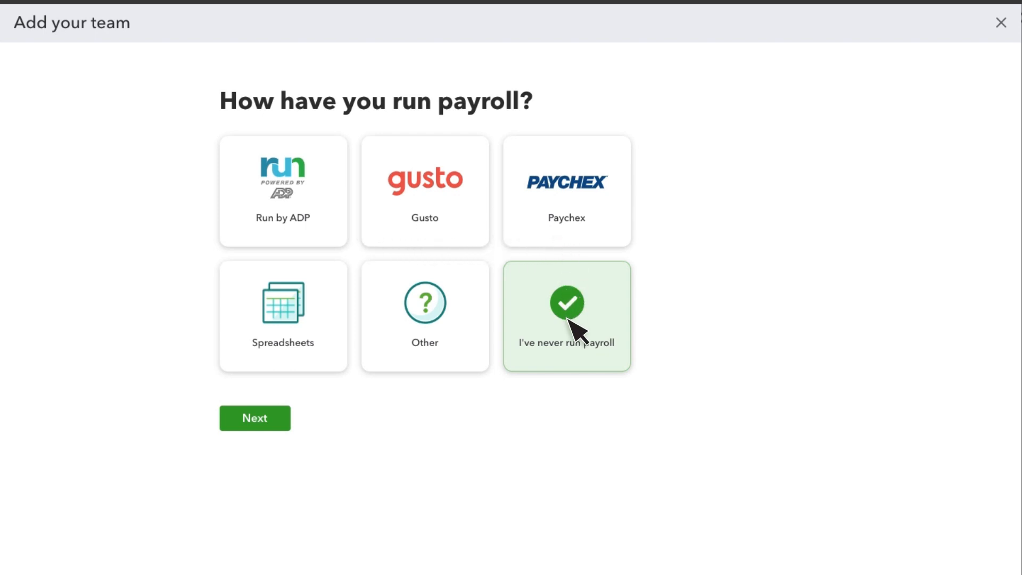
left_click(275, 423)
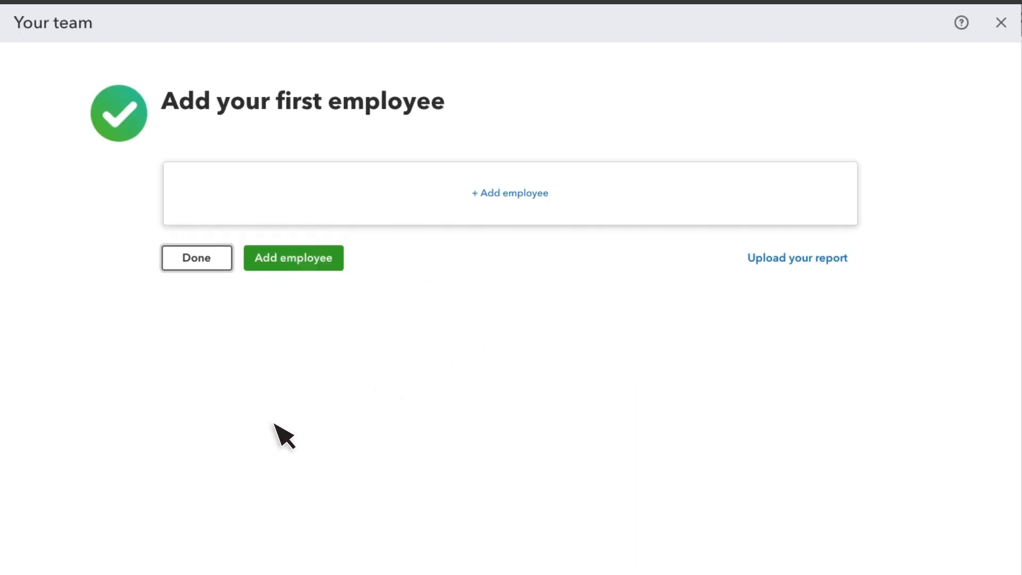
left_click(305, 262)
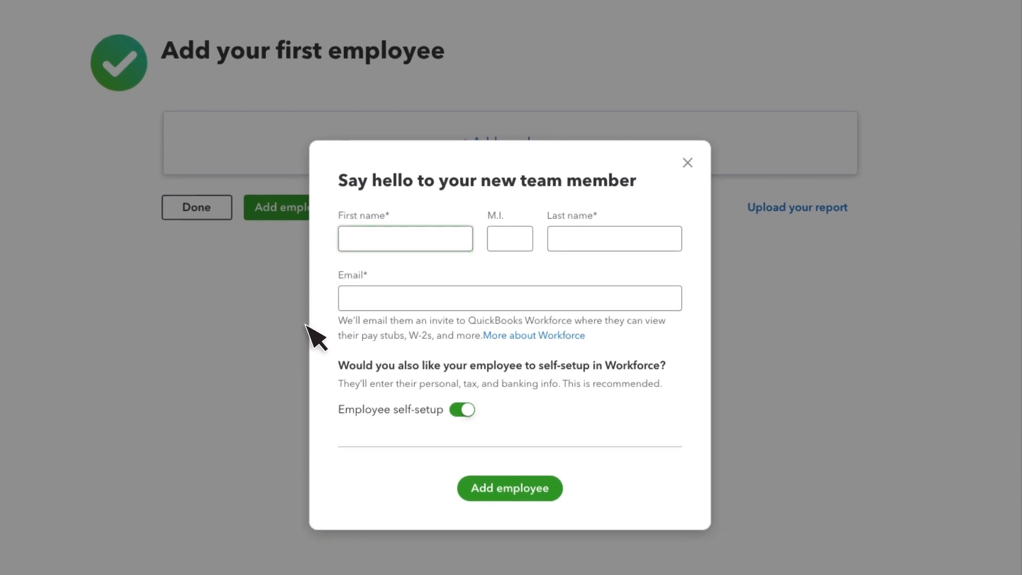
Enter the employee's first name, last name and e-mail, then add them
key("Tab")
key("Tab")
key("Tab")
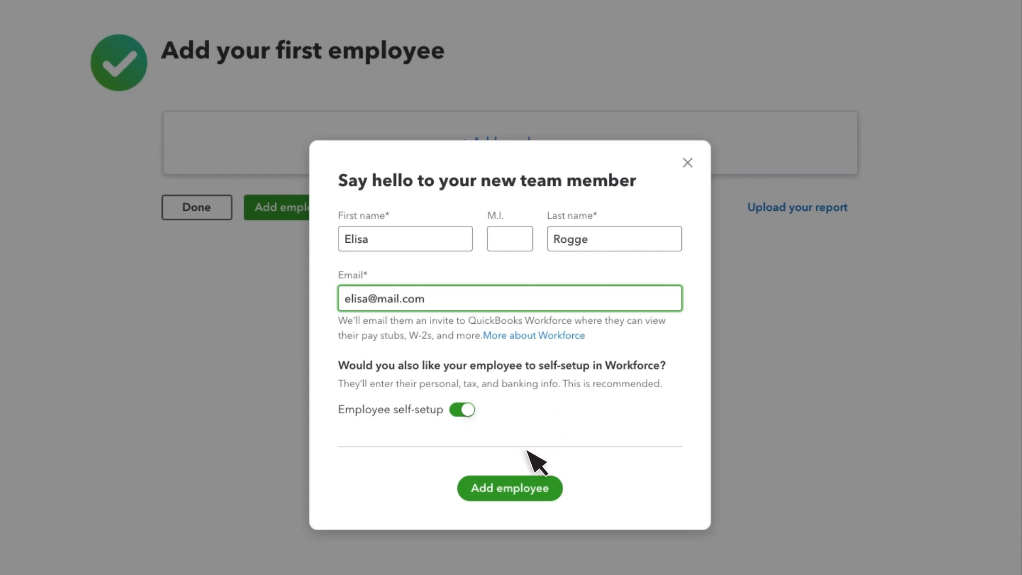
left_click(509, 497)
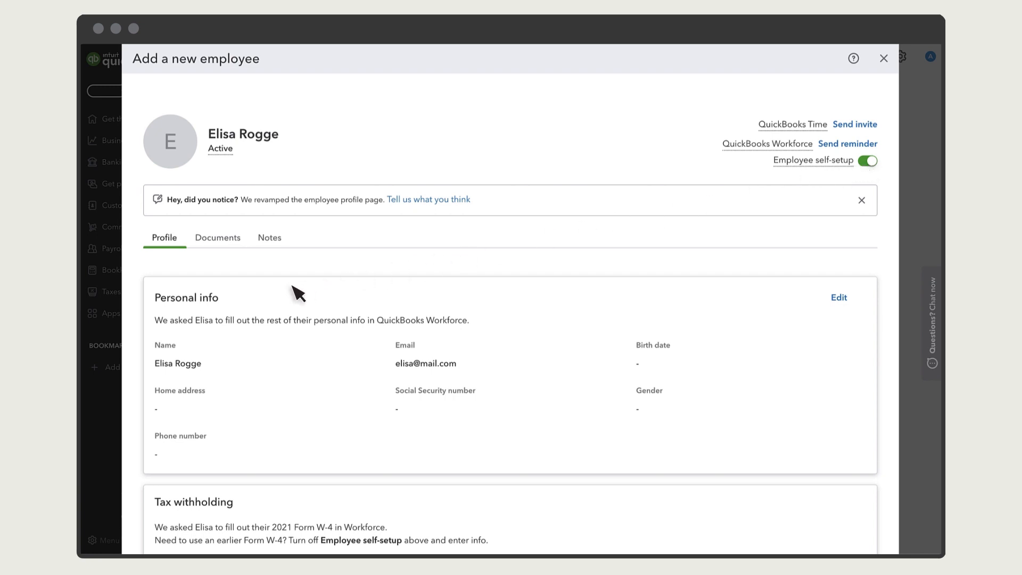
Edit the employee's personal info and turn off employee self-setup
scroll(242, 297, "down", 1)
scroll(242, 299, "down", 5)
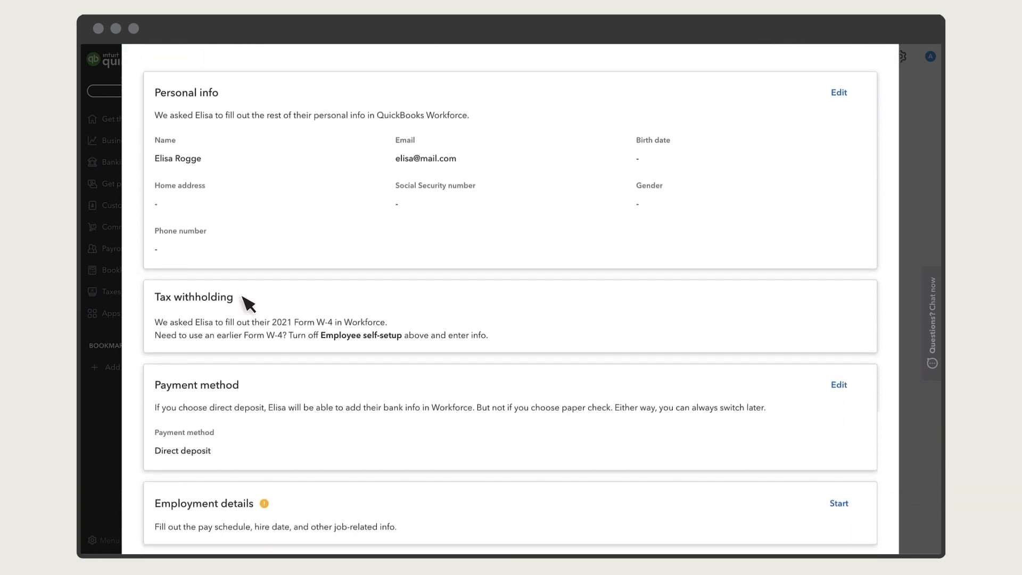
scroll(245, 303, "up", 7)
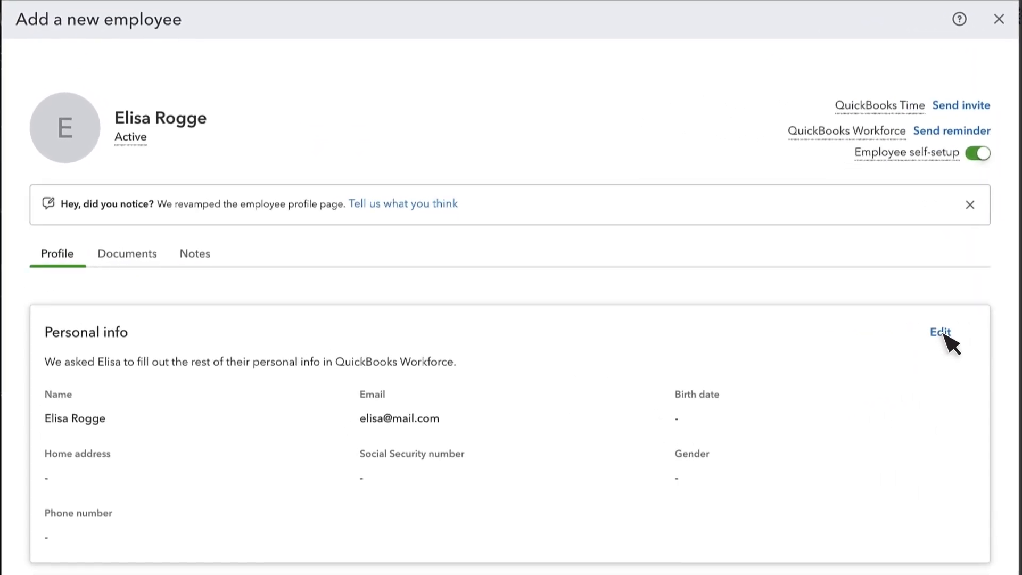
left_click(944, 336)
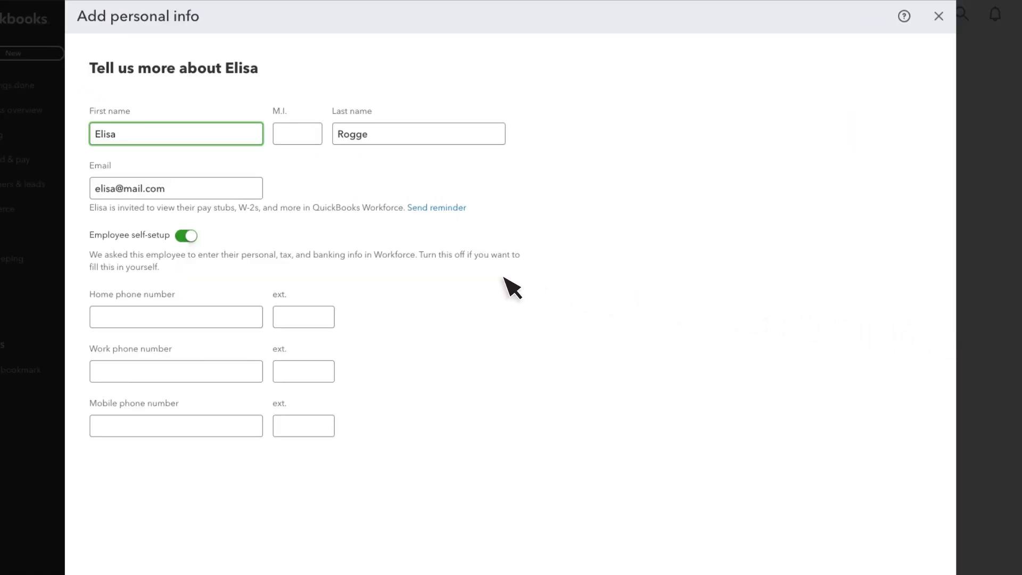
left_click(187, 236)
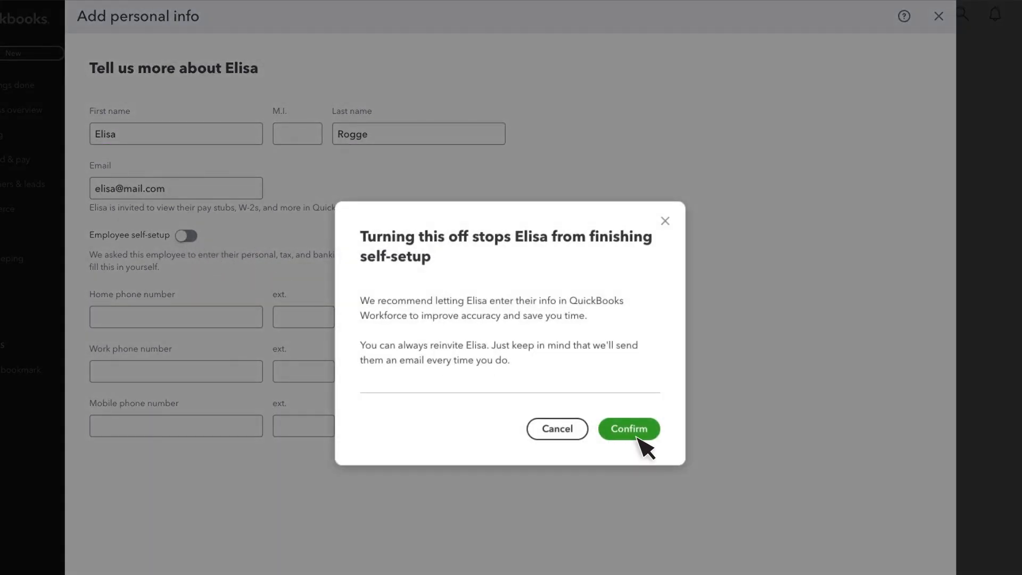
left_click(636, 436)
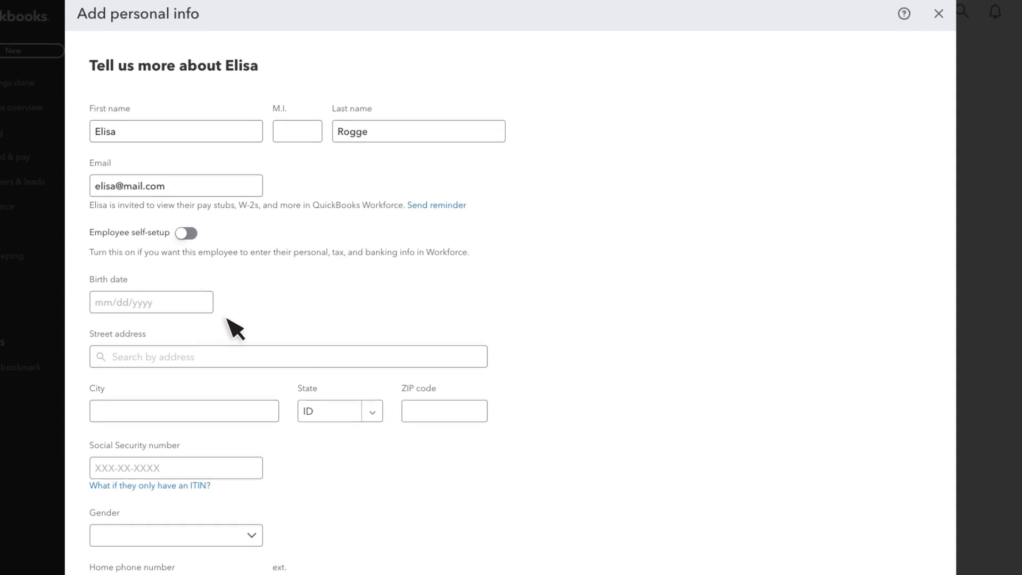
Turn self-setup back on, send the self-setup invitation e-mail, and save the personal info
scroll(234, 329, "down", 2)
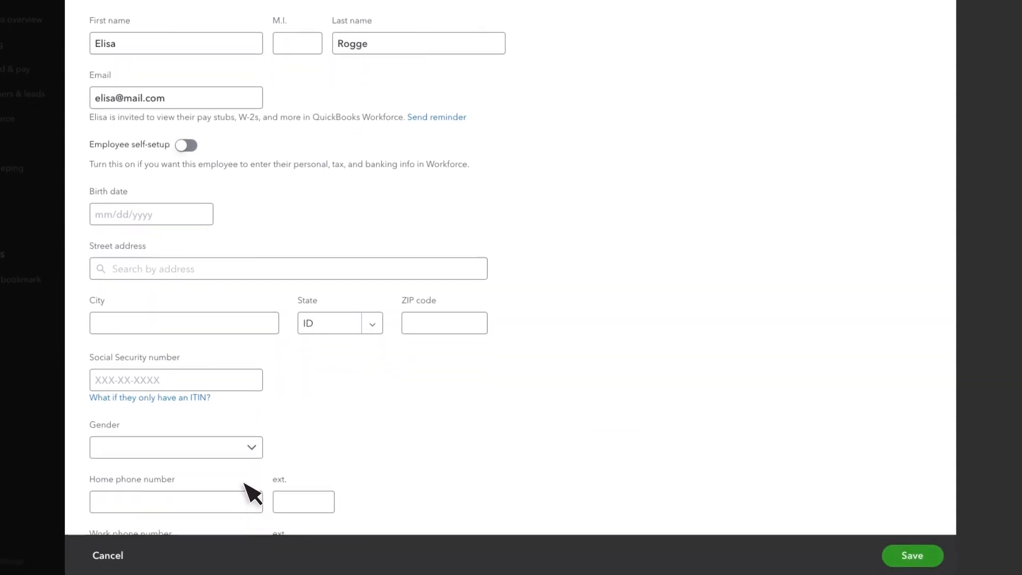
left_click(191, 147)
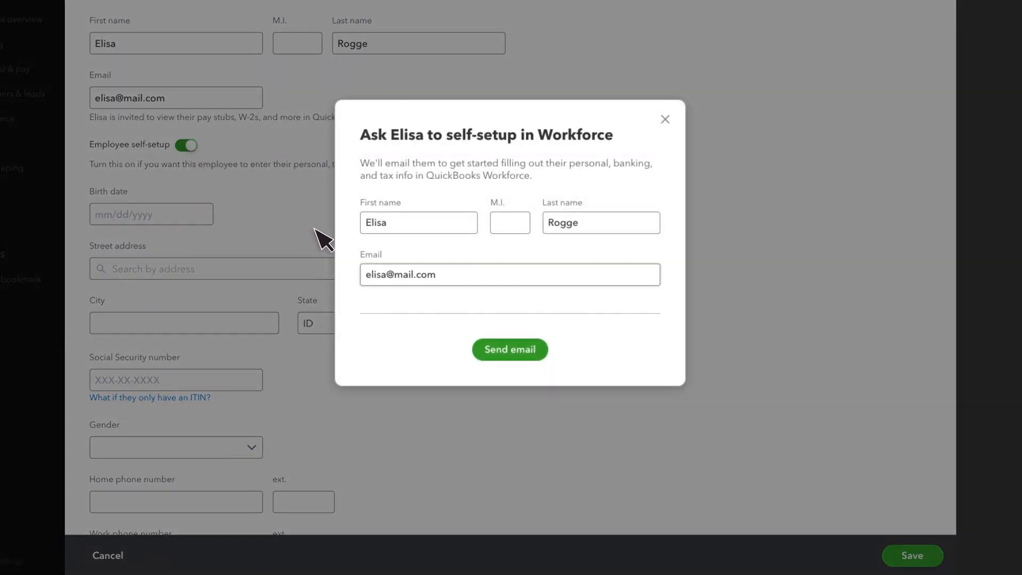
left_click(512, 354)
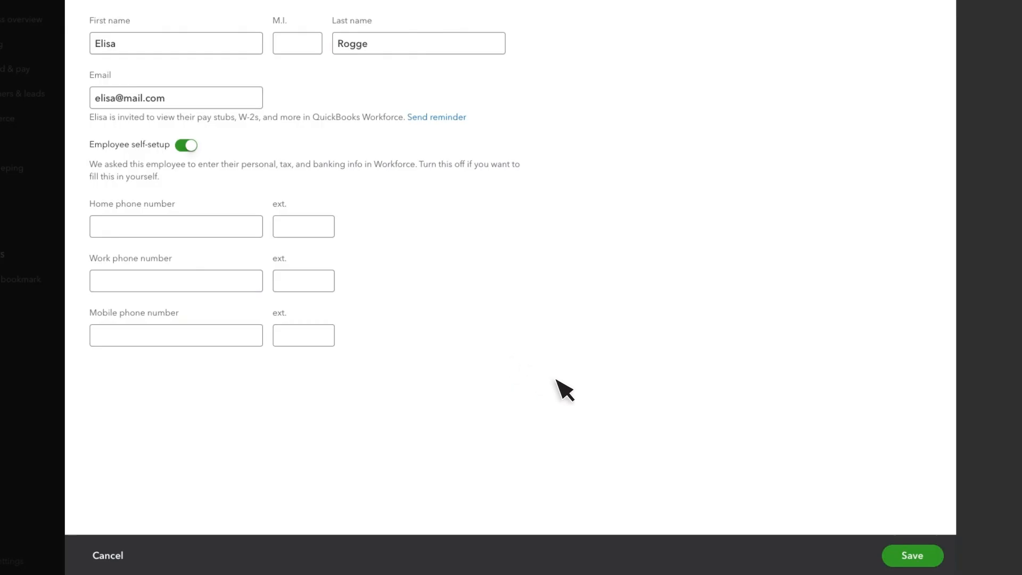
left_click(936, 559)
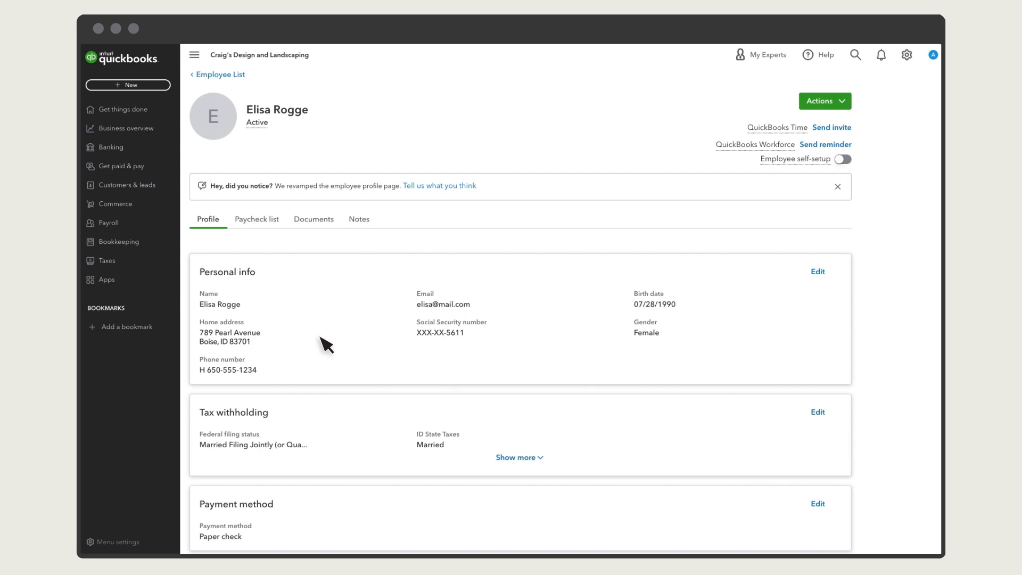
Set the hire date to 06/01/2022 in employment details and start editing the pay schedule's frequency
scroll(326, 345, "down", 5)
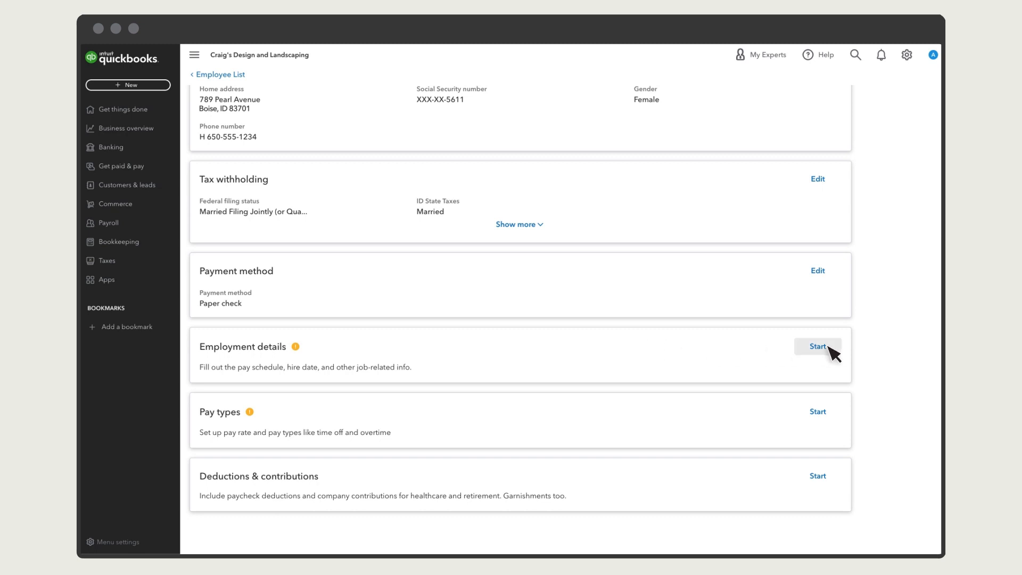
left_click(818, 346)
left_click(243, 209)
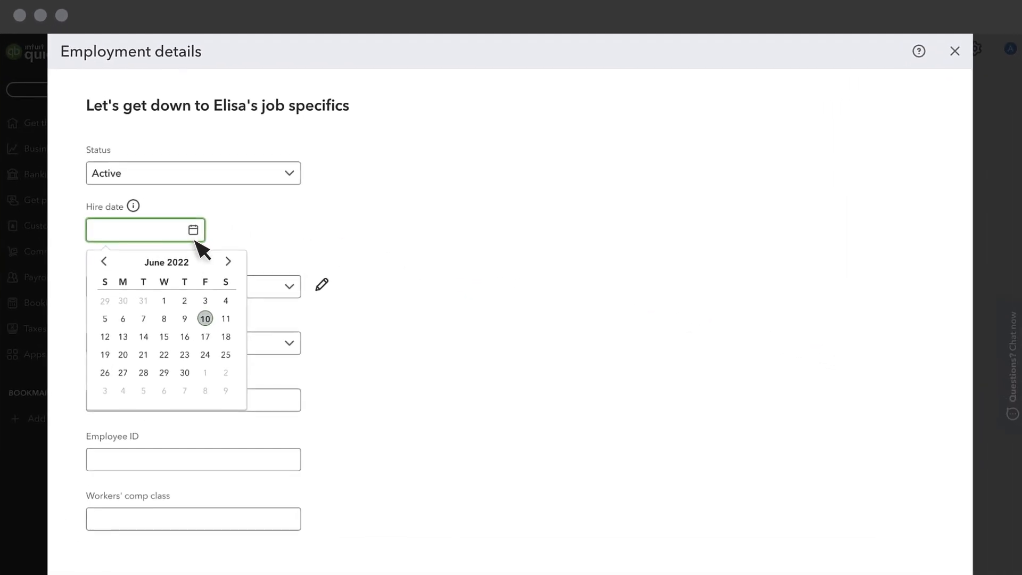
left_click(164, 300)
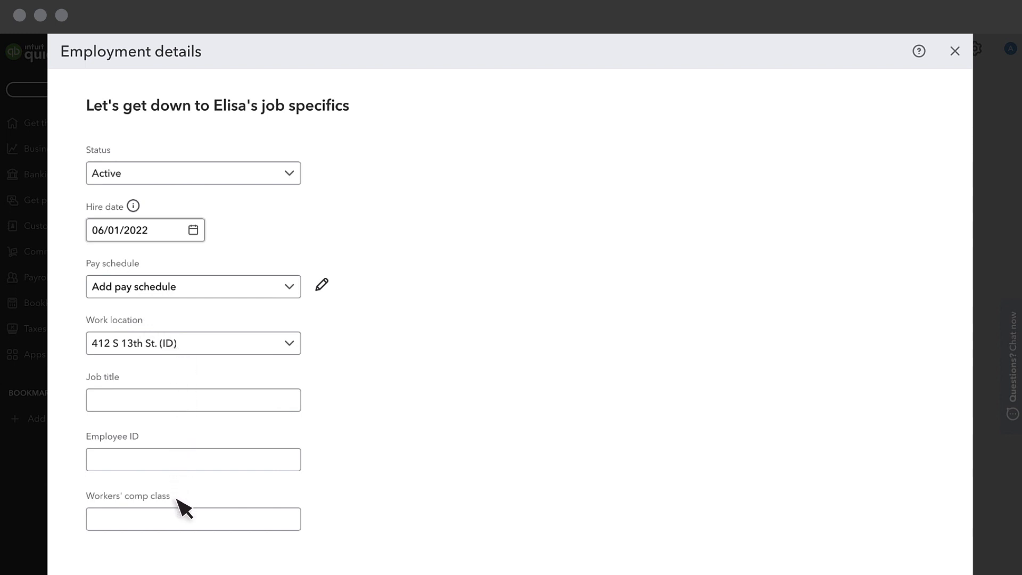
left_click(321, 286)
left_click(156, 181)
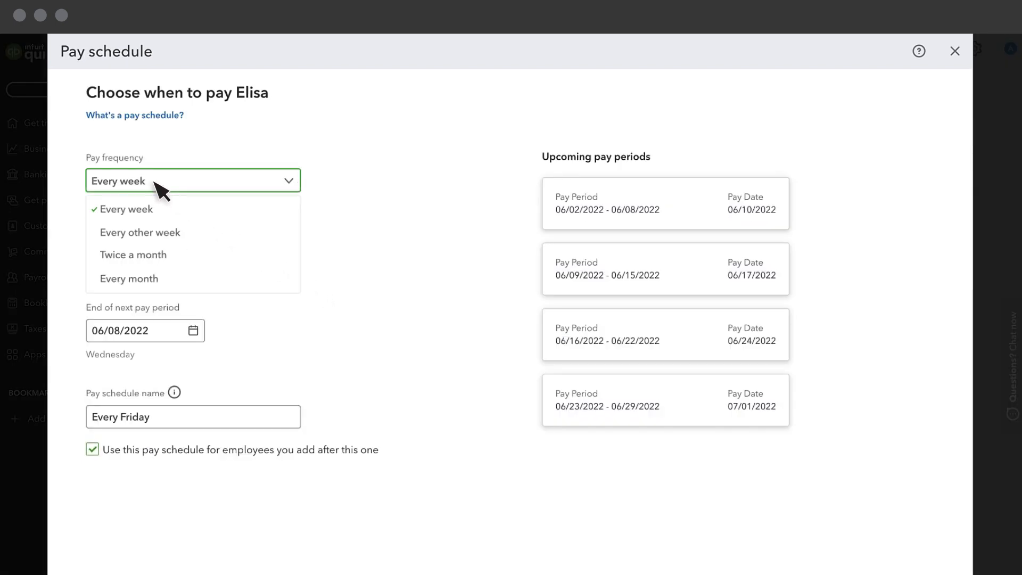
Save a weekly 'Weekly Pay Day' schedule, paying Fridays from 06/10/2022, as the default
left_click(157, 209)
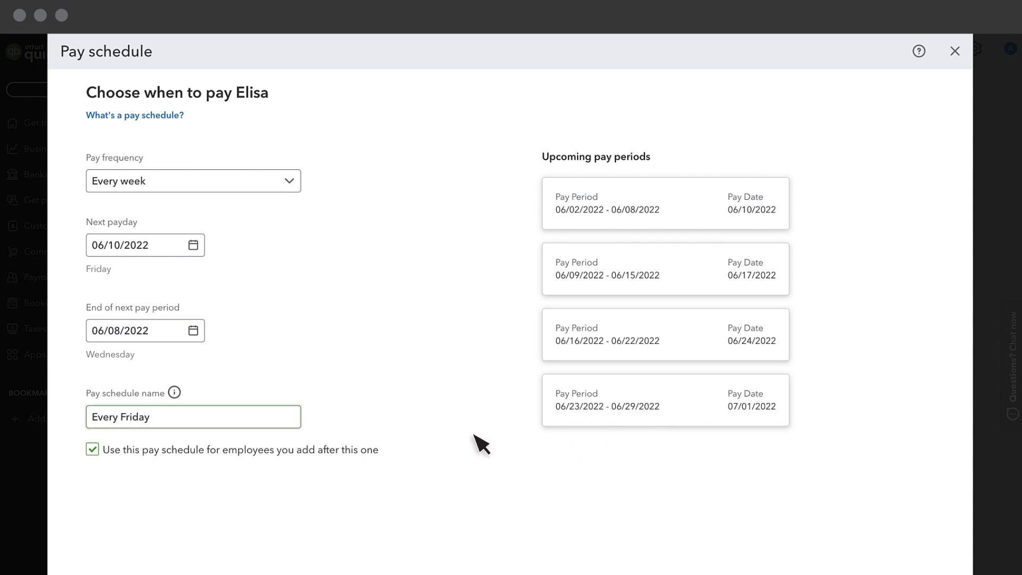
left_click_drag(152, 423, 96, 423)
type("Week")
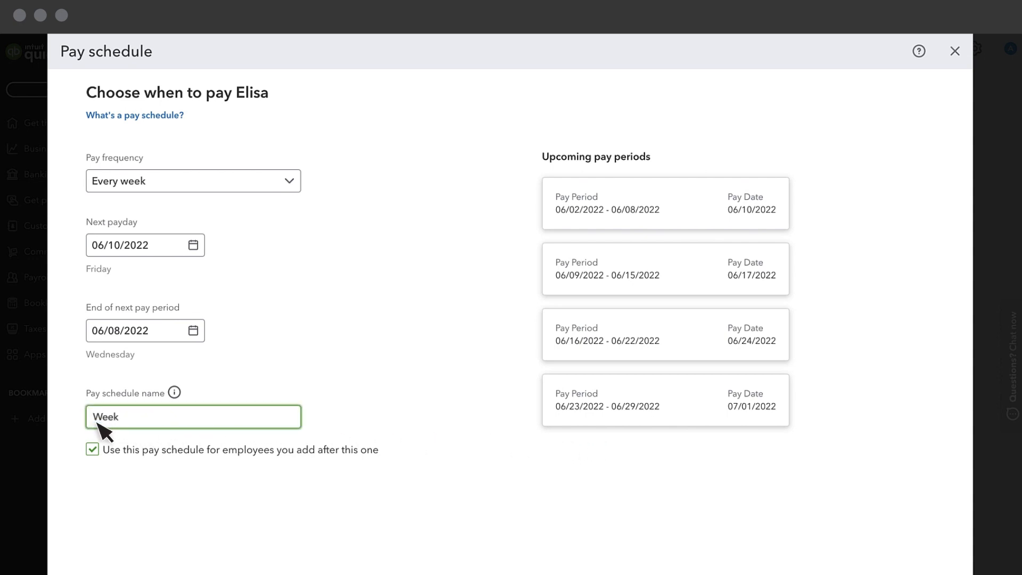
type("ly Pay Day")
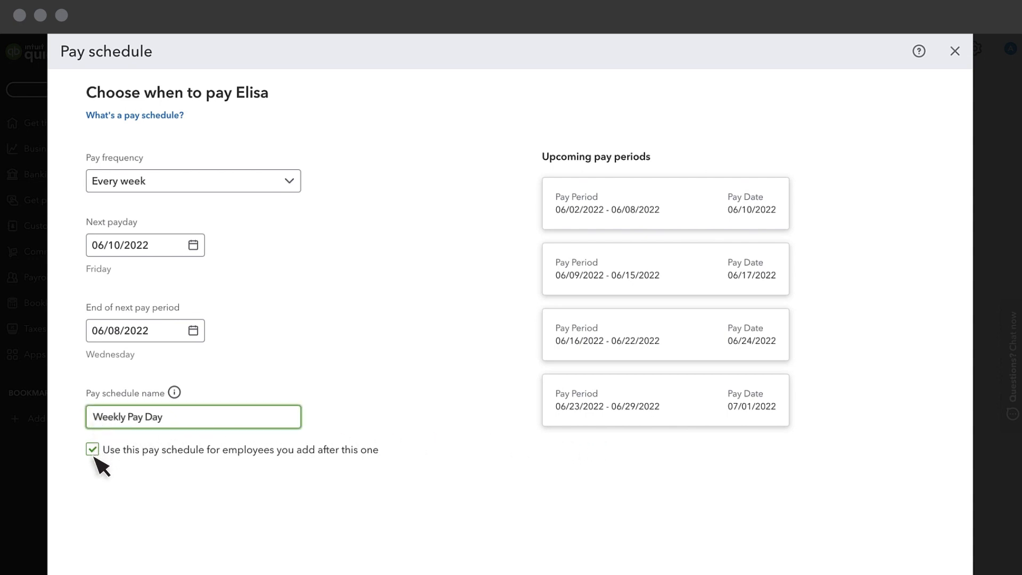
left_click(93, 456)
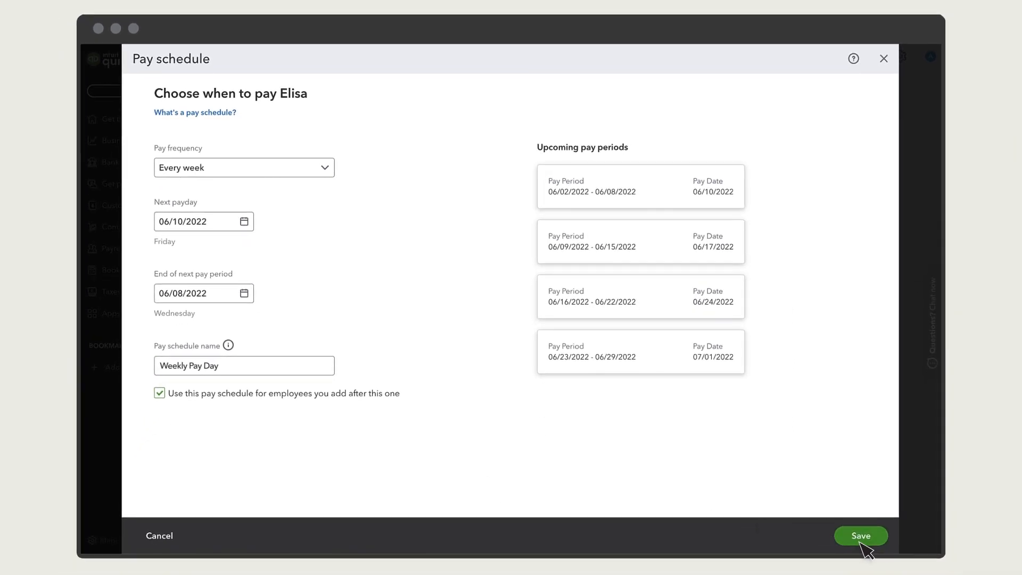
left_click(861, 538)
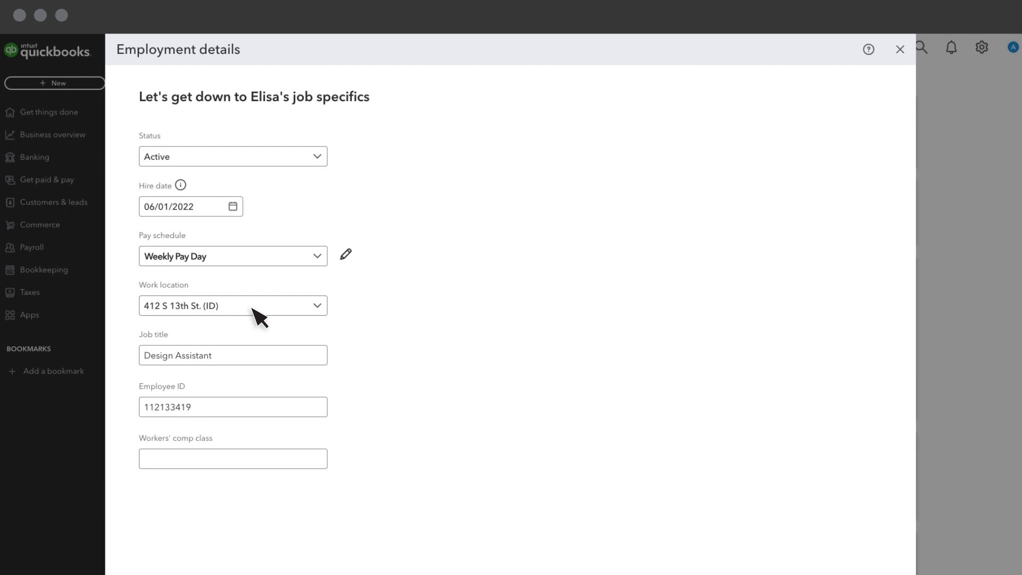
Choose '+ Add work location' from the Work location list
left_click(316, 307)
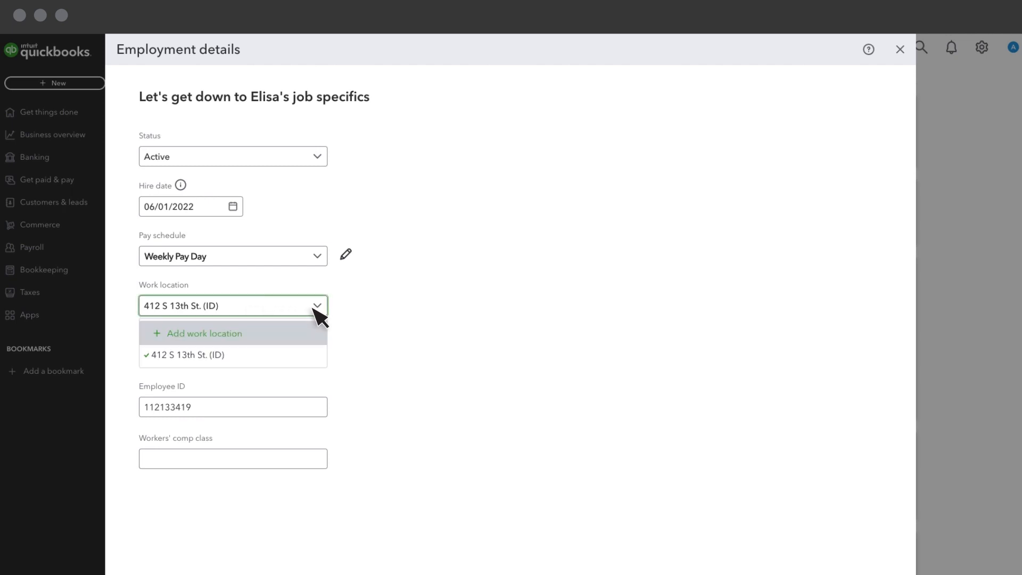
left_click(323, 346)
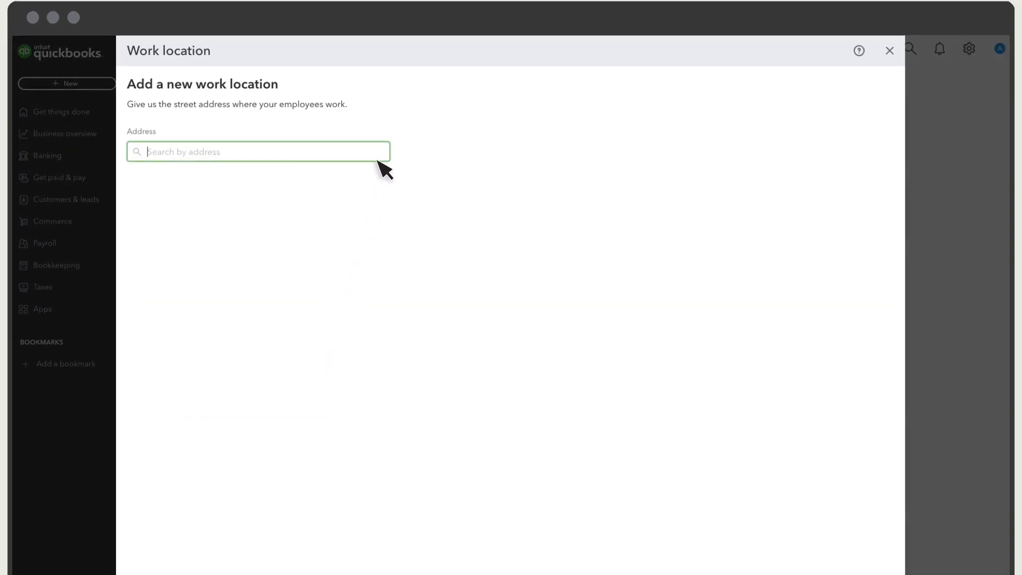
left_click(204, 539)
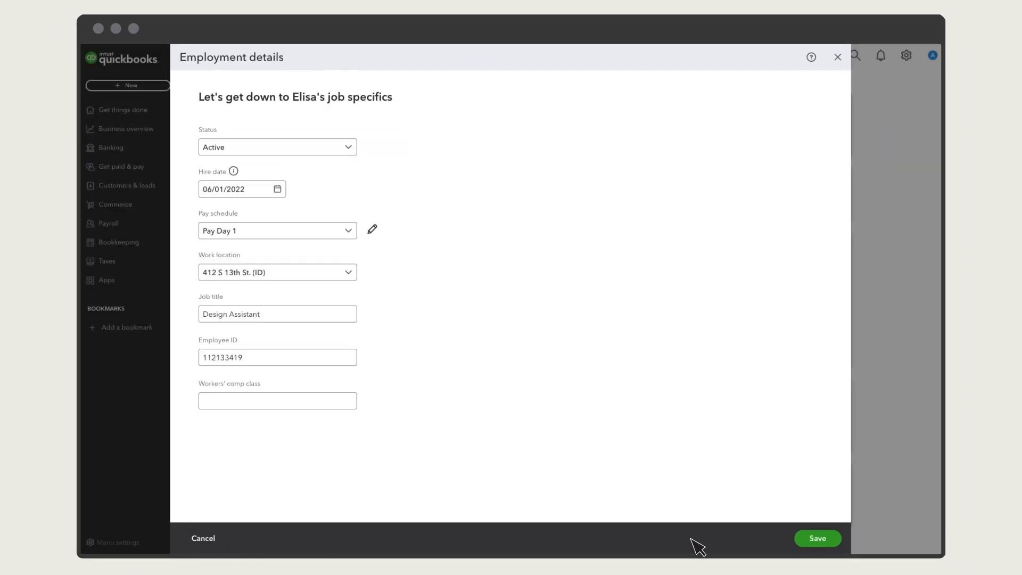
left_click(818, 539)
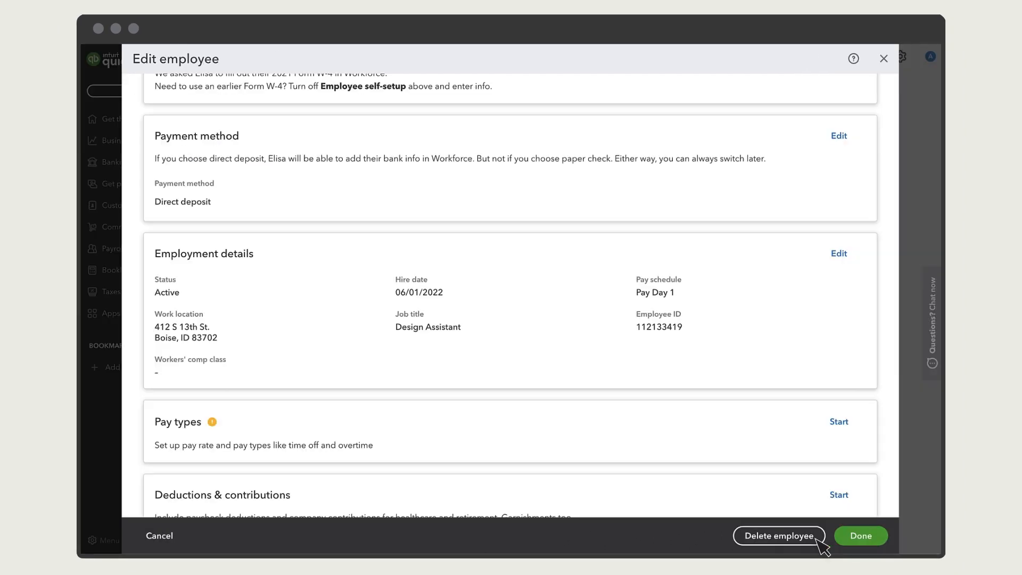
left_click(859, 423)
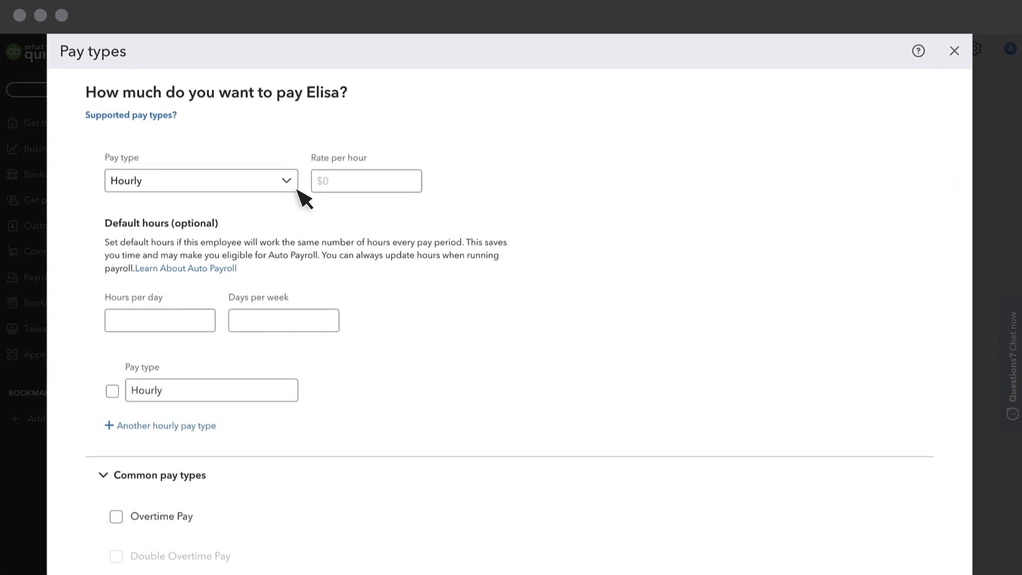
Set Hourly pay at $25.00 per hour and add Overtime Pay and Bonus
left_click(285, 181)
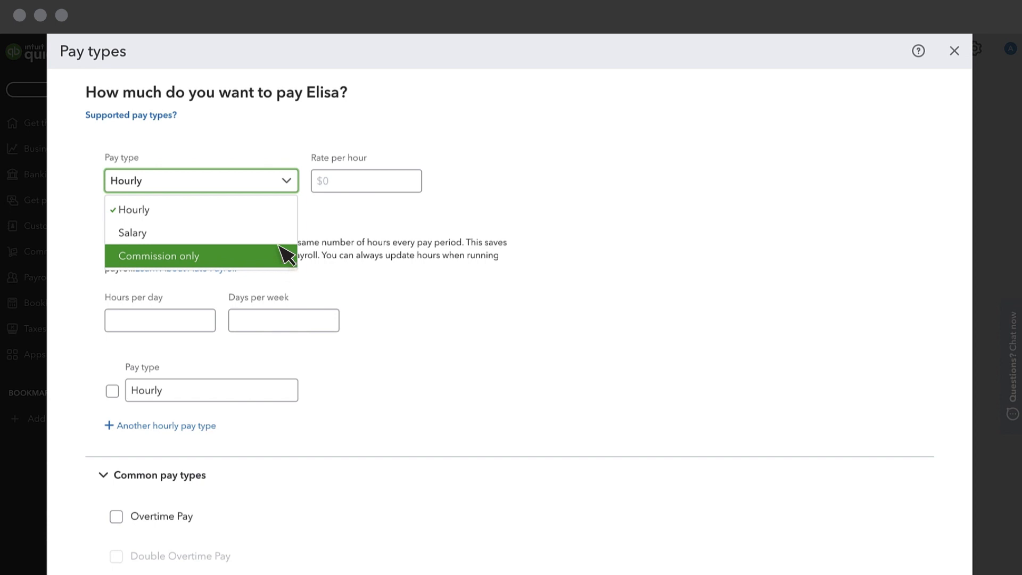
left_click(286, 216)
left_click(362, 186)
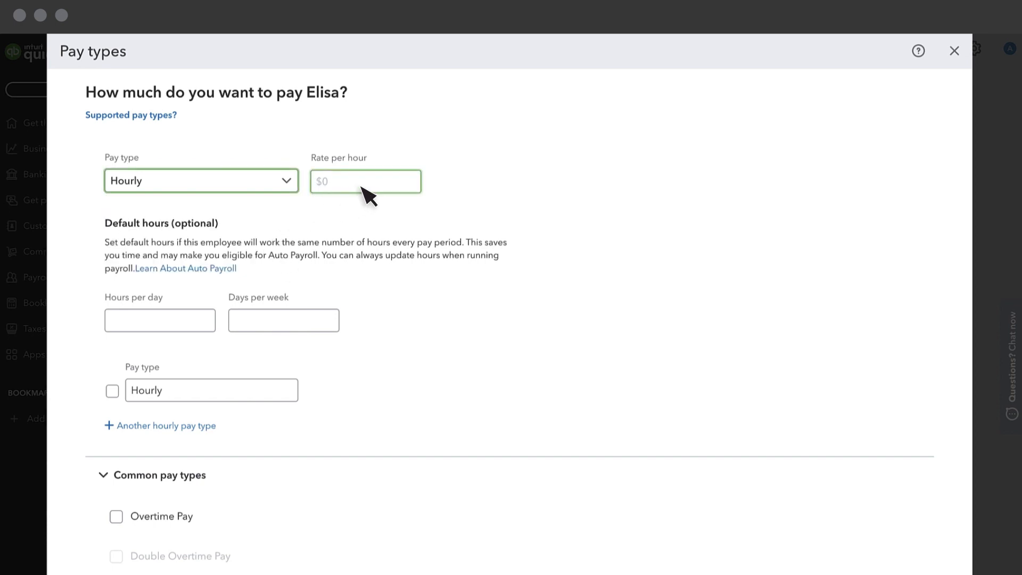
key("Tab")
scroll(368, 196, "down", 10)
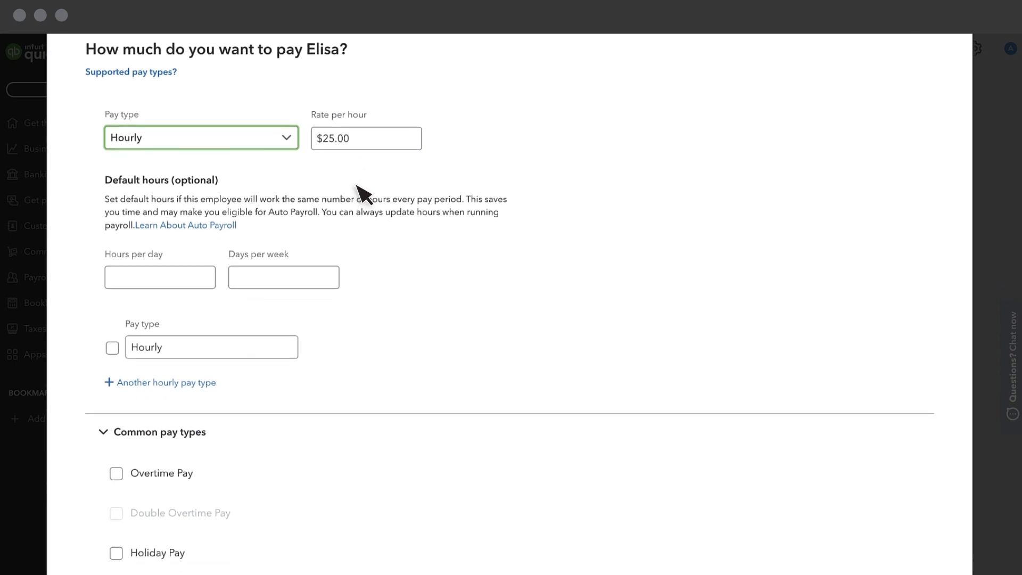
left_click(117, 110)
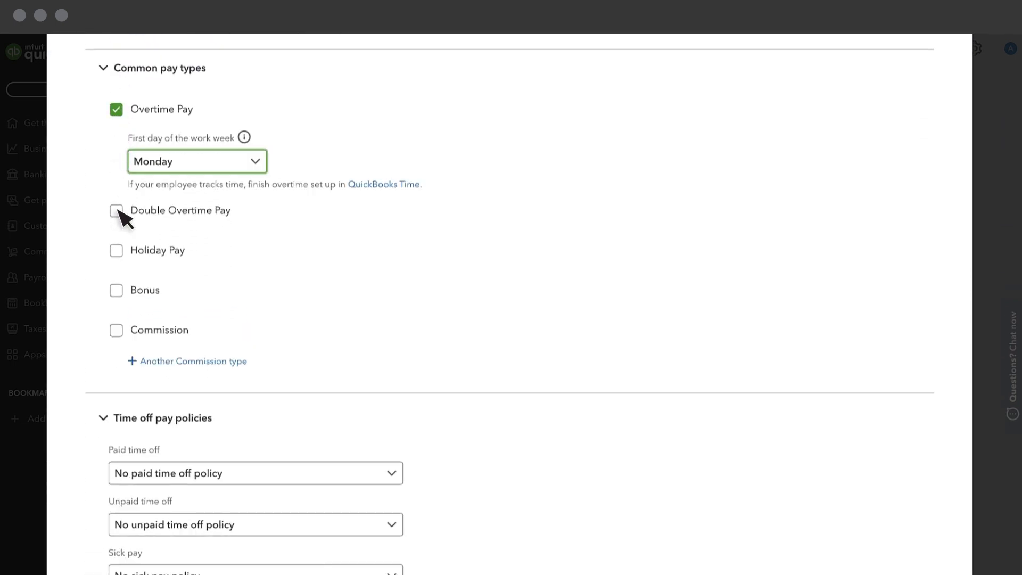
left_click(116, 290)
scroll(176, 346, "down", 1)
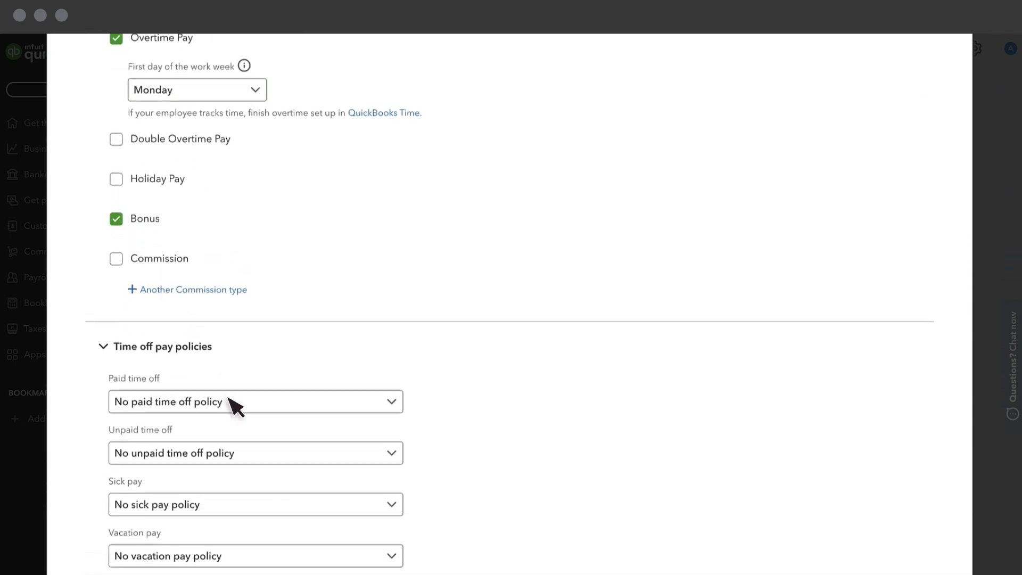
Create a new paid time off policy accruing at beginning of year, with 360 maximum hours
left_click(233, 403)
left_click(232, 454)
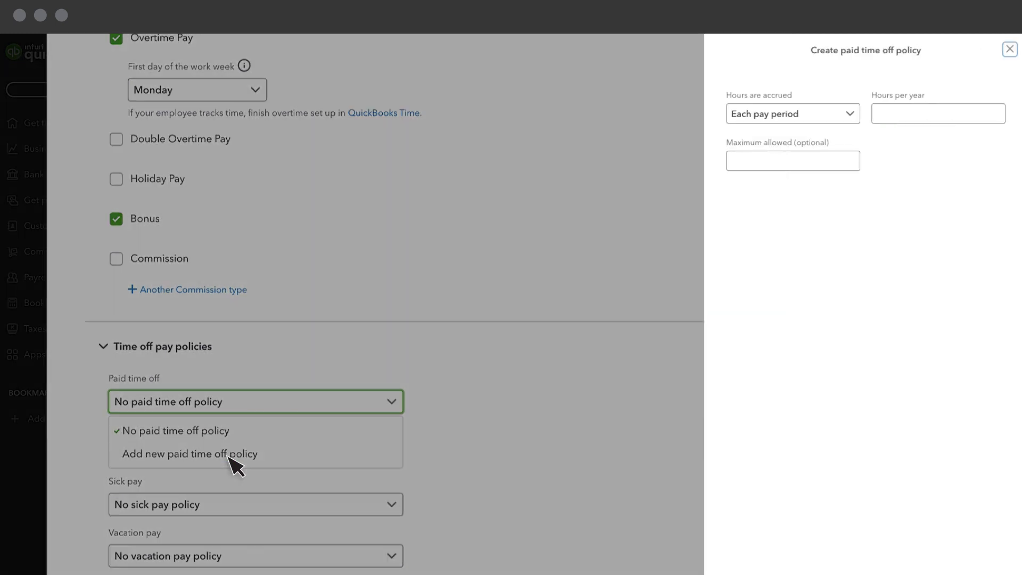
left_click(796, 115)
left_click(800, 139)
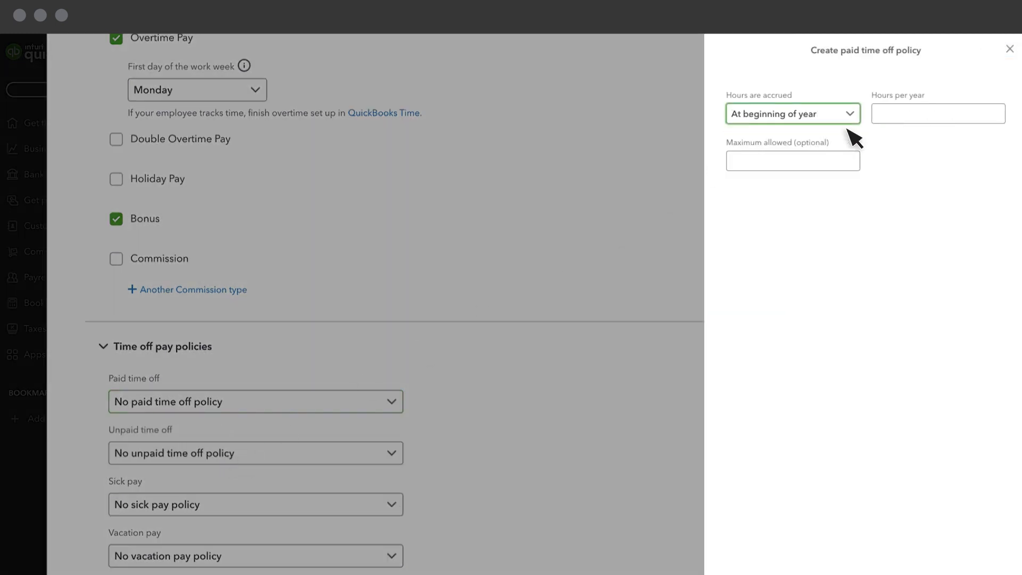
left_click(899, 121)
left_click(852, 161)
type("360")
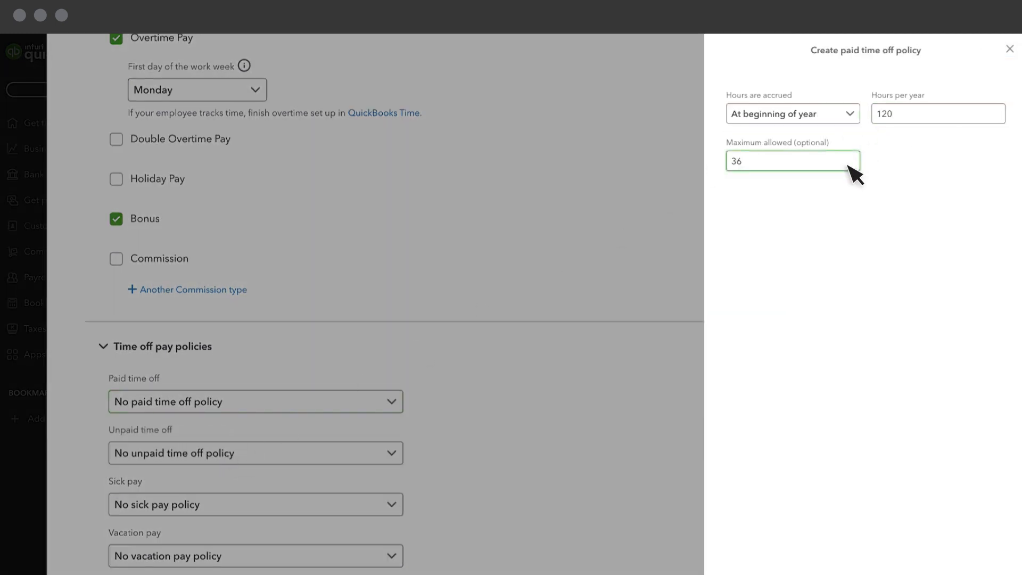
scroll(981, 525, "down", 2)
left_click(988, 556)
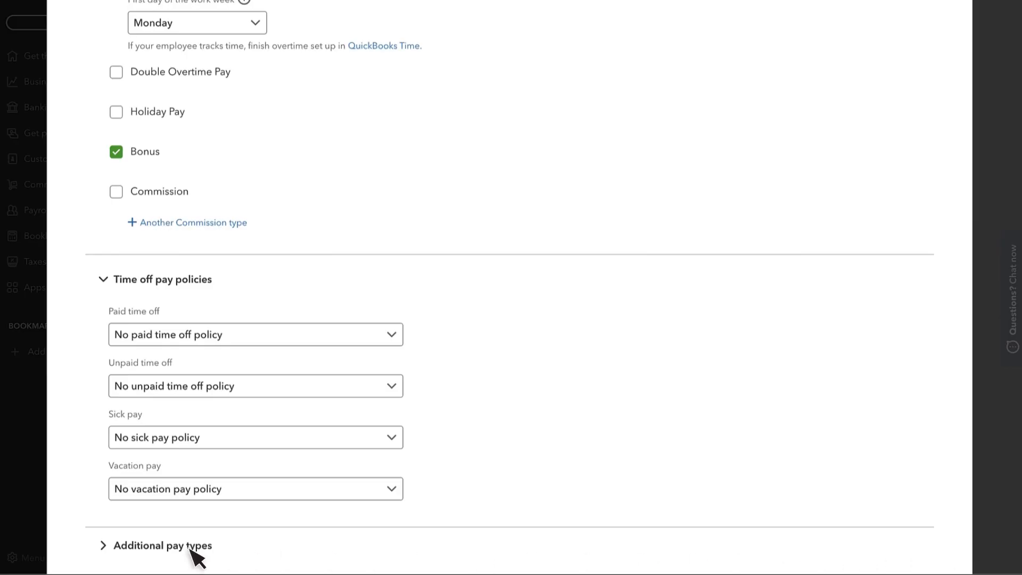
Review the Additional pay types section and save the employee's pay types
left_click(106, 546)
scroll(112, 556, "down", 2)
scroll(109, 554, "down", 9)
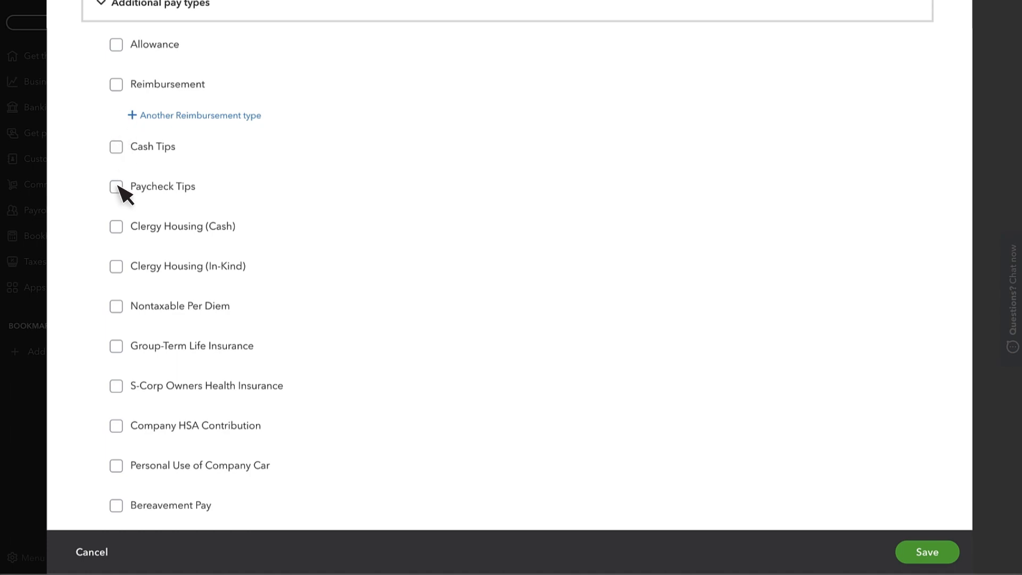
left_click(928, 554)
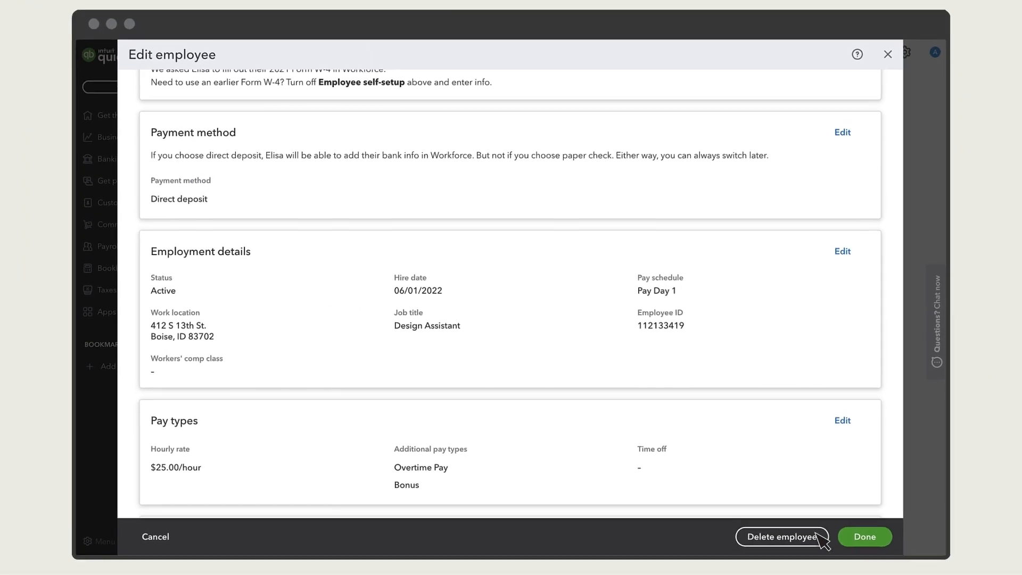
Start the Deductions & contributions section in Edit employee
scroll(360, 469, "down", 3)
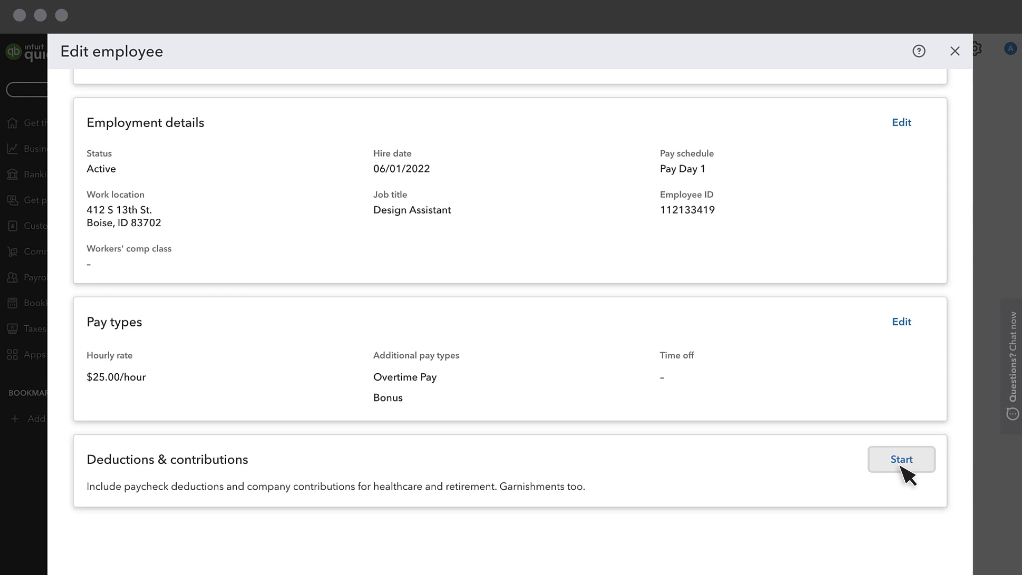
left_click(901, 467)
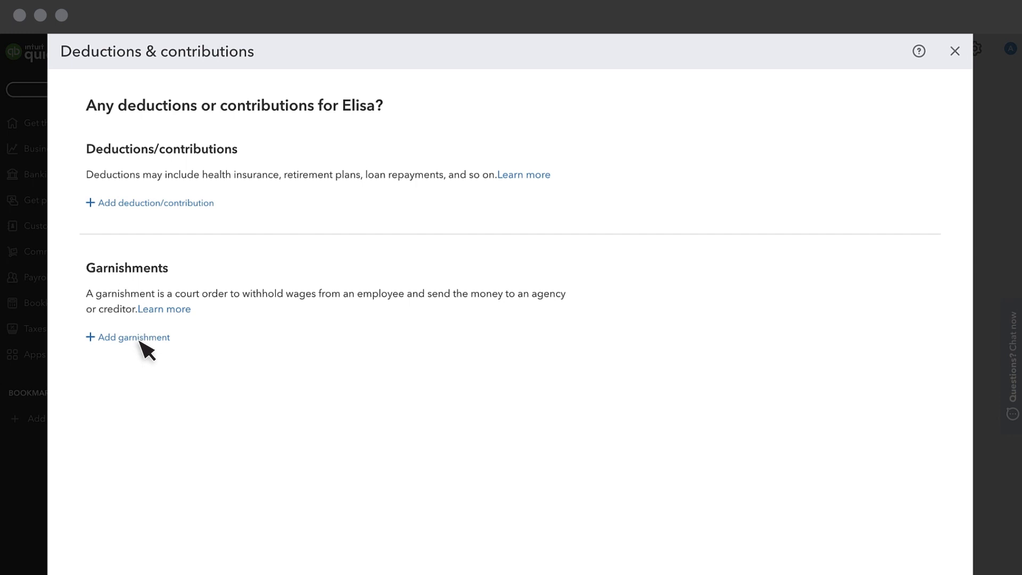
Add a Flexible spending accounts deduction of type Medical Expense FSA
left_click(143, 203)
left_click(860, 130)
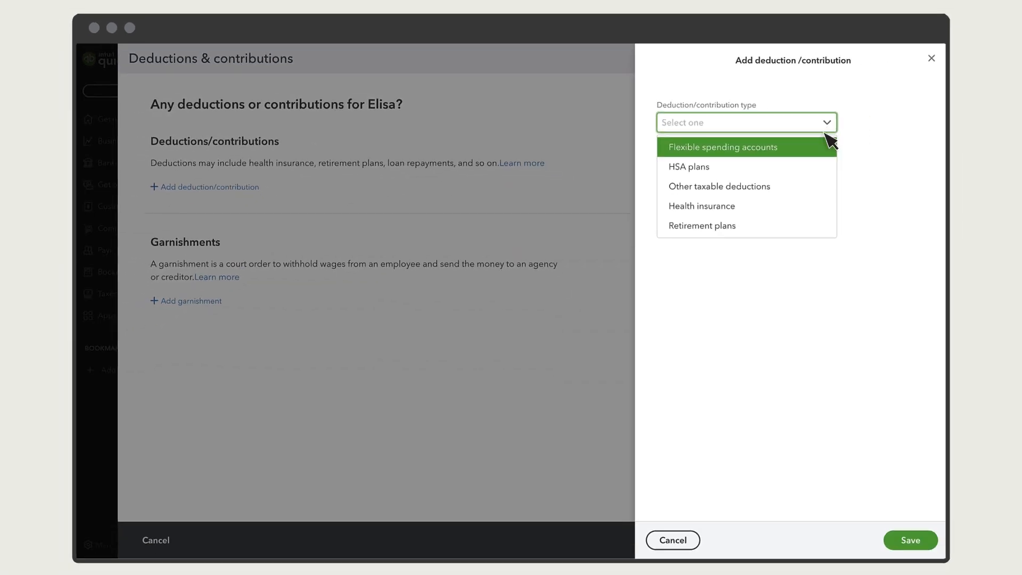
left_click(863, 153)
left_click(872, 176)
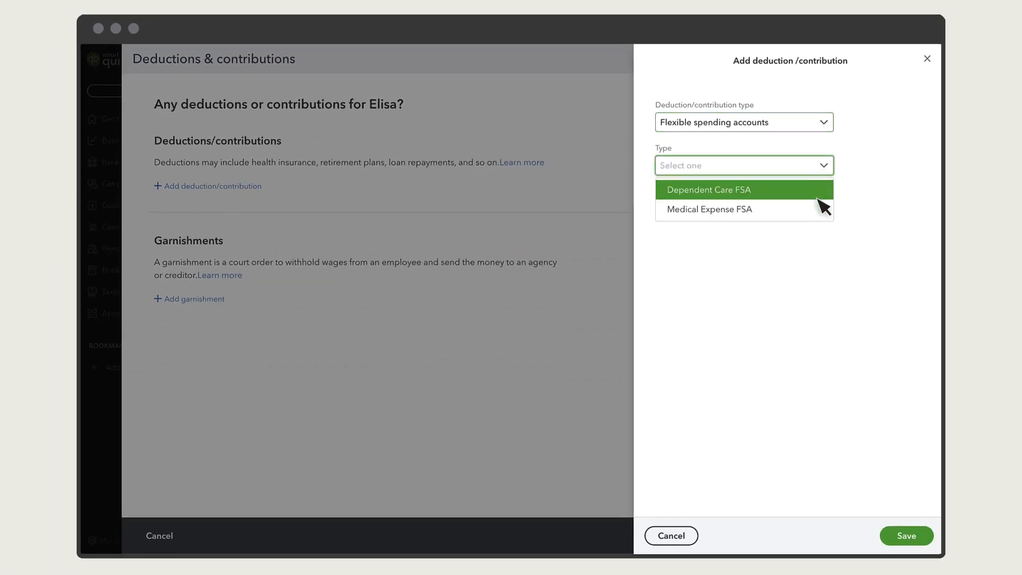
left_click(820, 208)
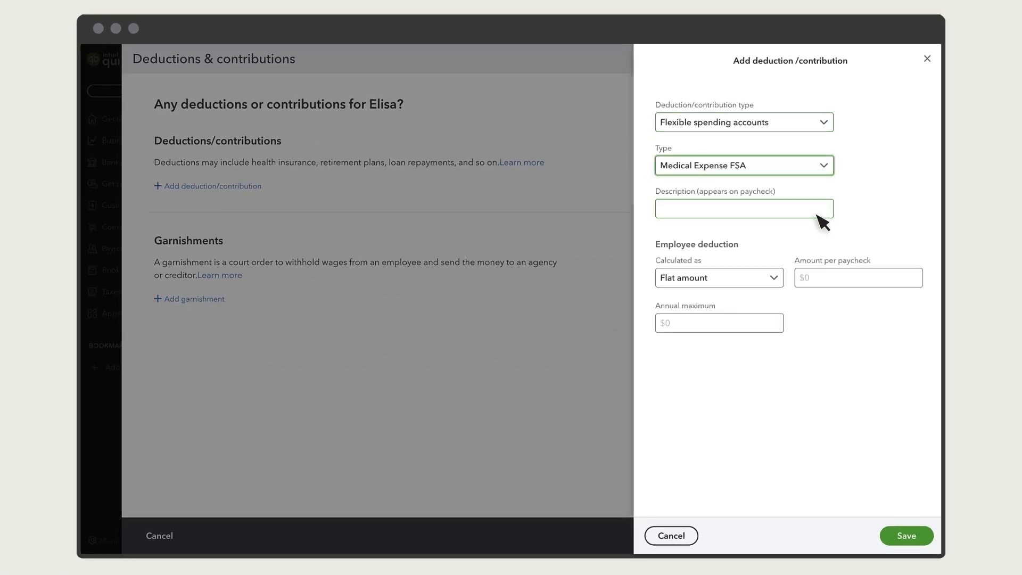
Describe it as 'FSA' at $50 per paycheck, save it, and finish the employee setup
left_click(820, 216)
type("FSA")
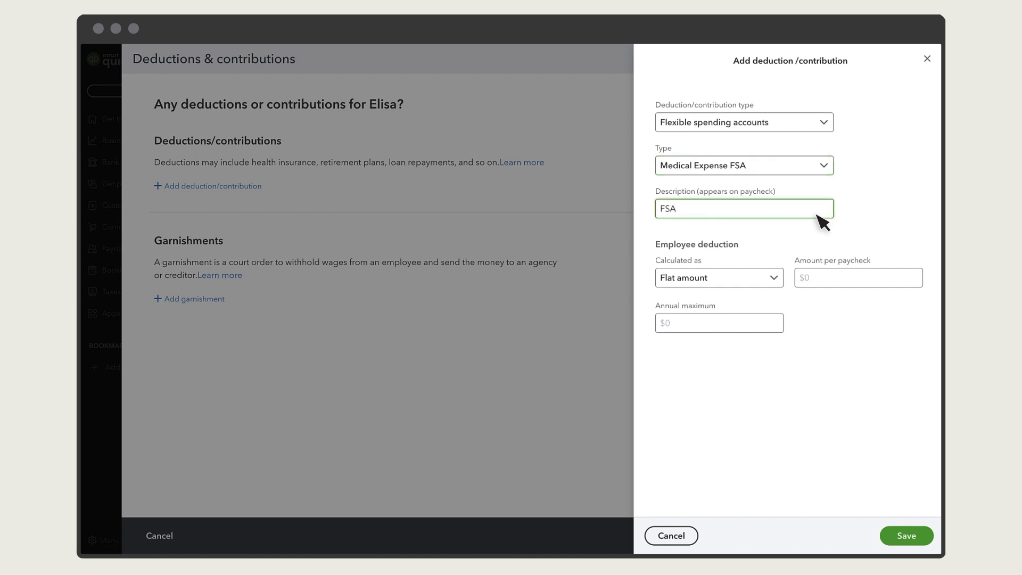
key("Tab")
key("Tab")
type("50")
left_click(845, 298)
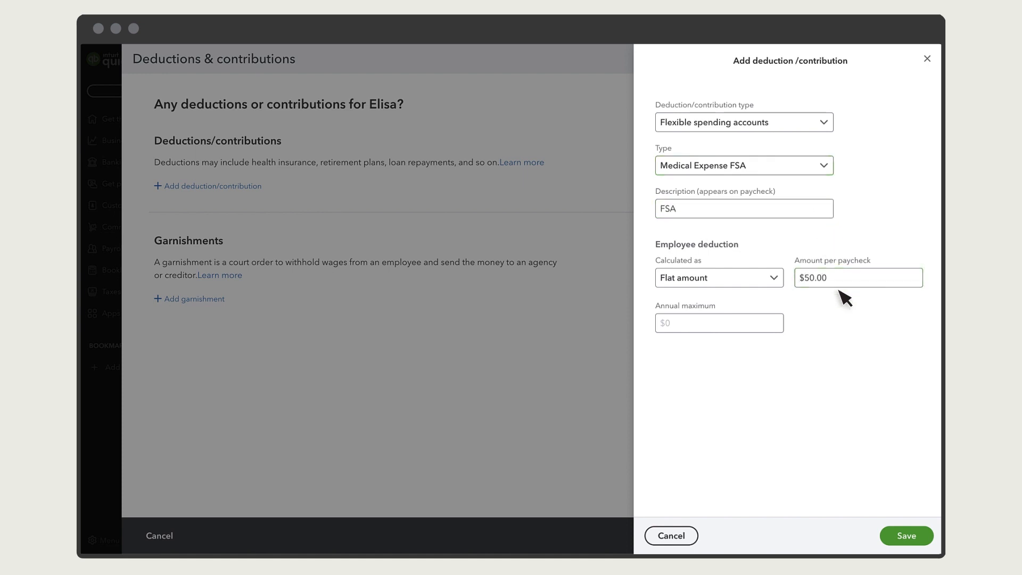
left_click(908, 538)
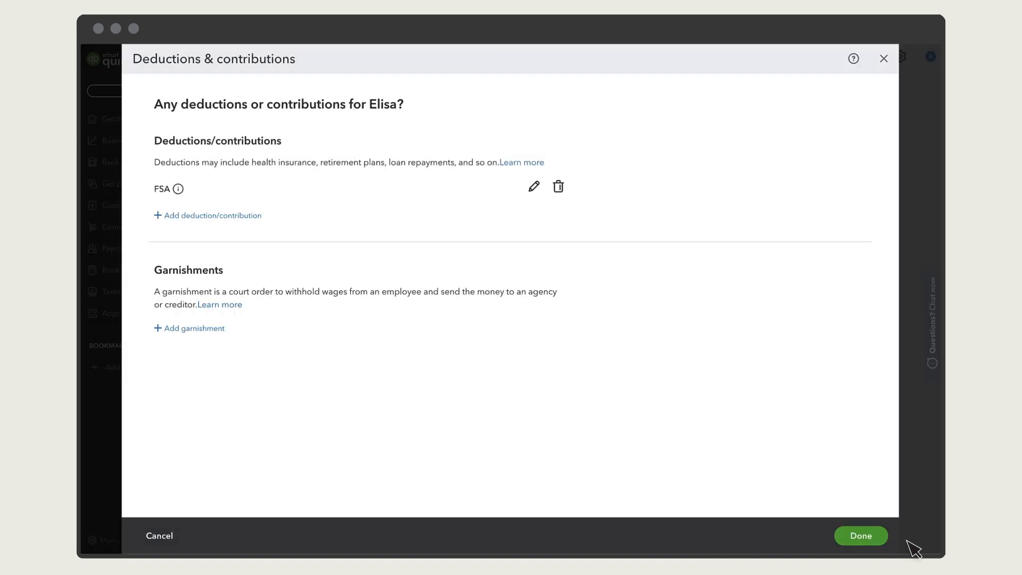
left_click(865, 542)
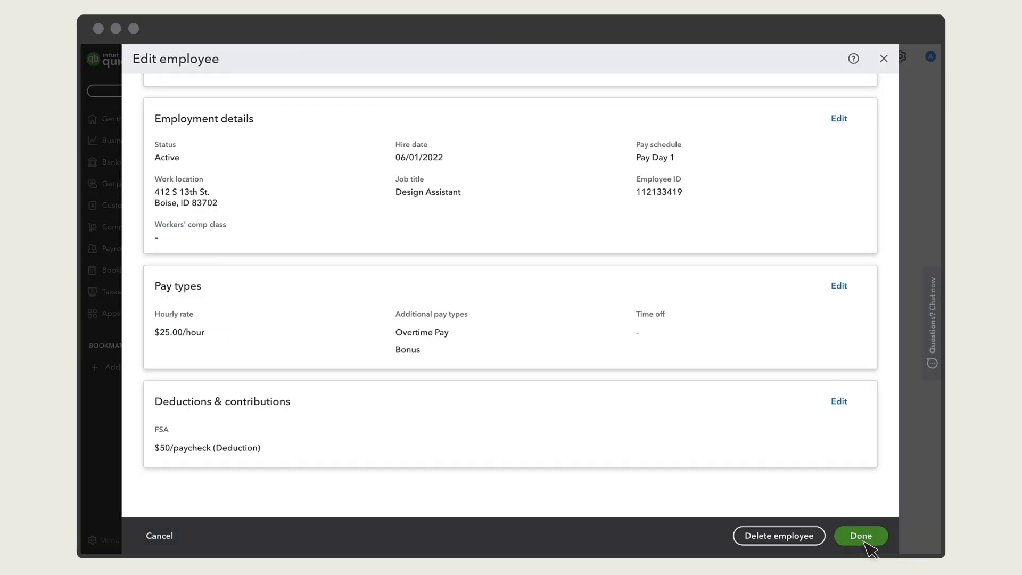
left_click(867, 541)
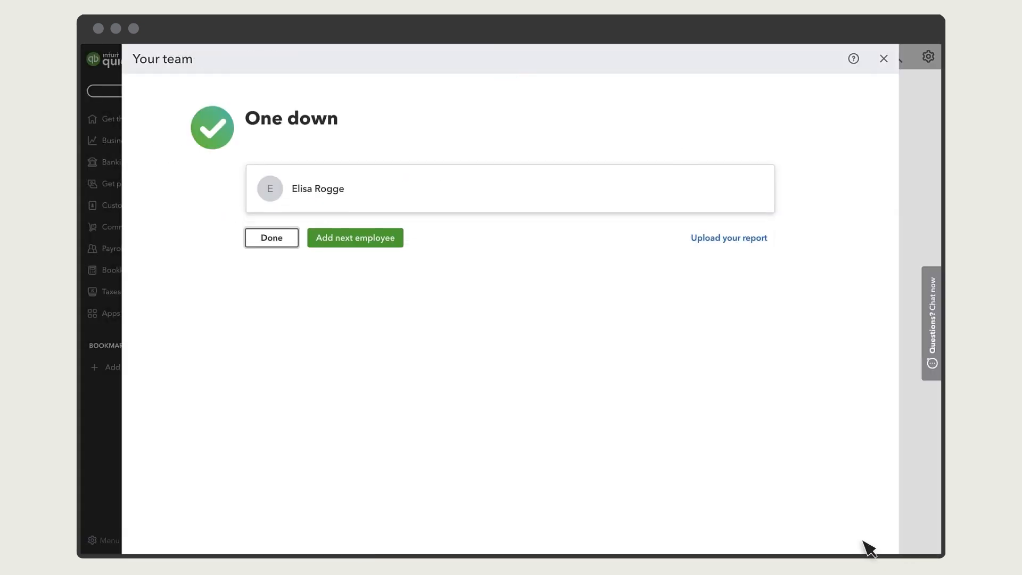